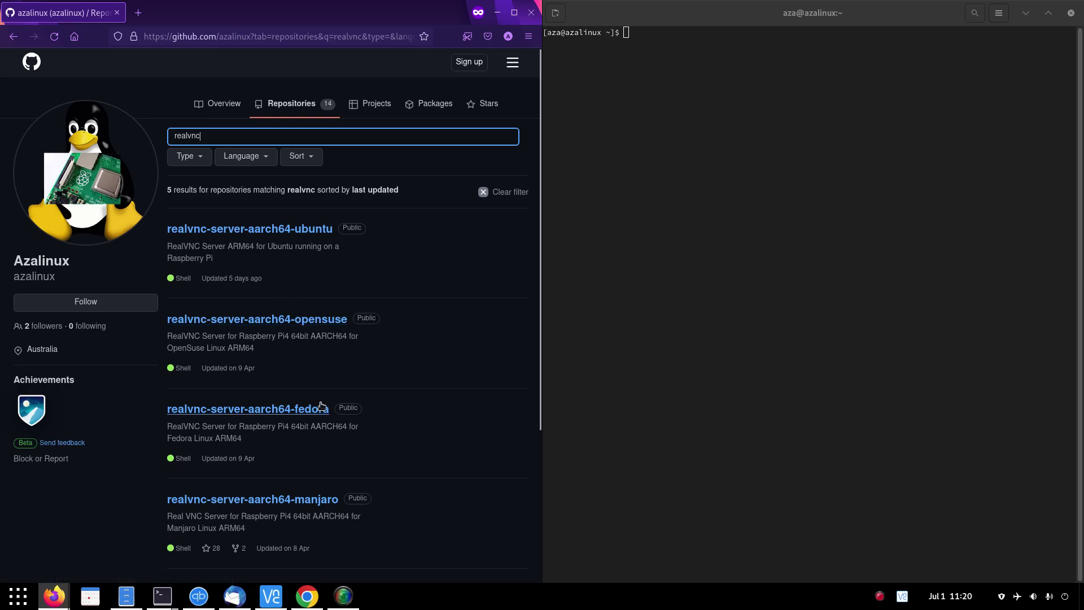
- Scroll through the 'realvnc' search results listing the realvnc-server-aarch64 repositories for each distro
{"action": "scroll", "coordinate": [177, 336], "scroll_direction": "down", "scroll_amount": 3}
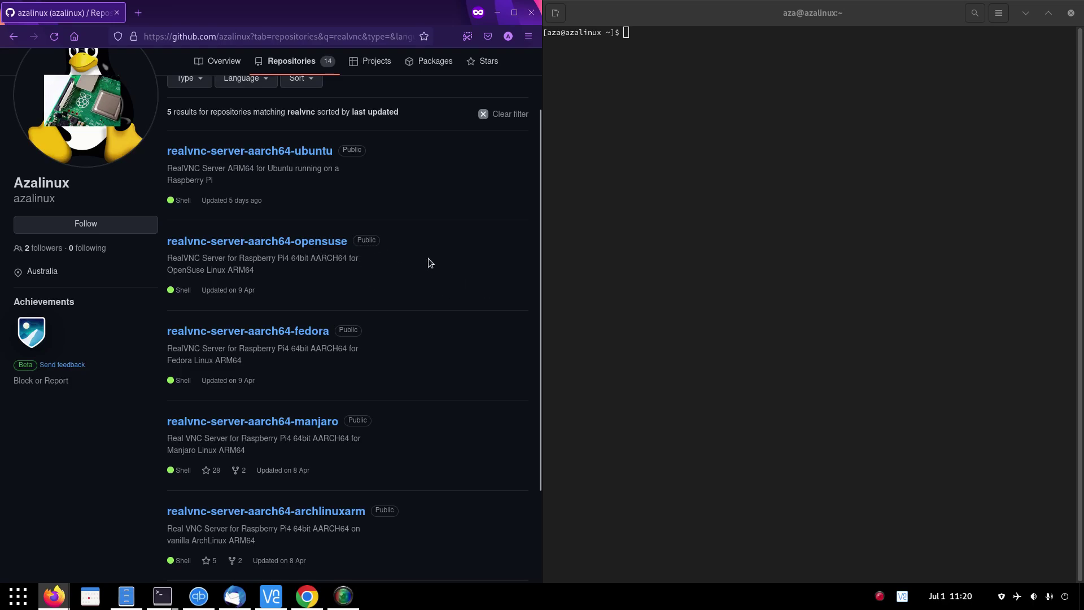
{"action": "scroll", "coordinate": [415, 324], "scroll_direction": "down", "scroll_amount": 5}
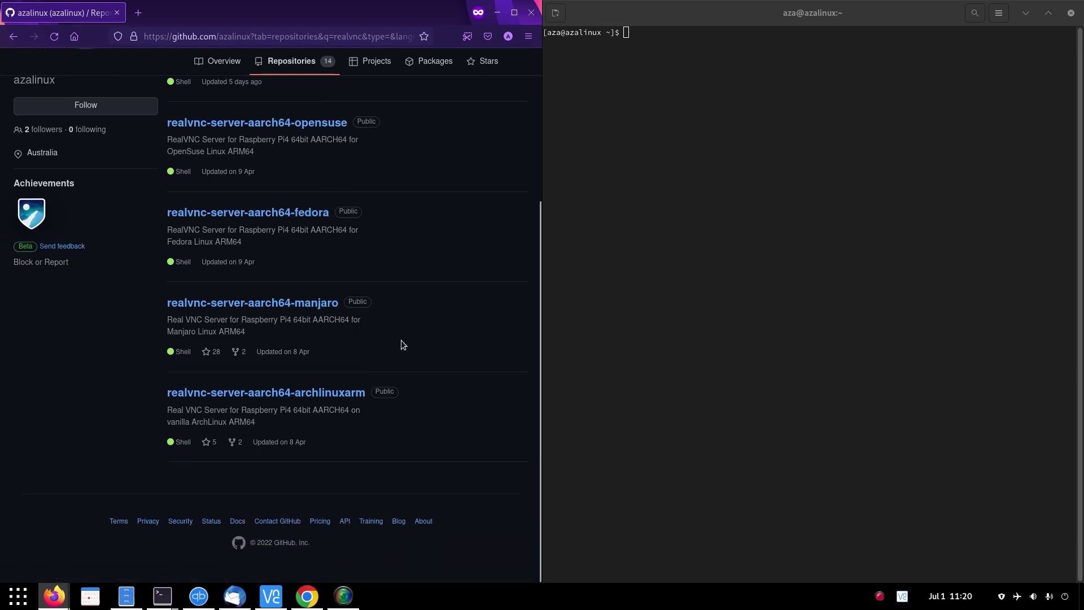
{"action": "scroll", "coordinate": [440, 381], "scroll_direction": "up", "scroll_amount": 5}
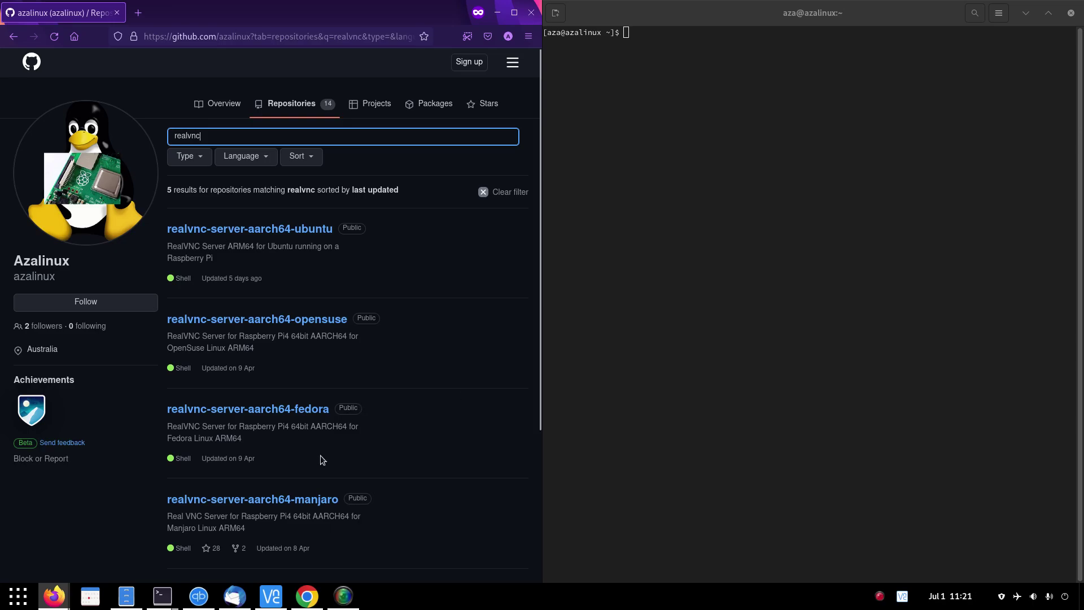
{"action": "left_click", "coordinate": [322, 229]}
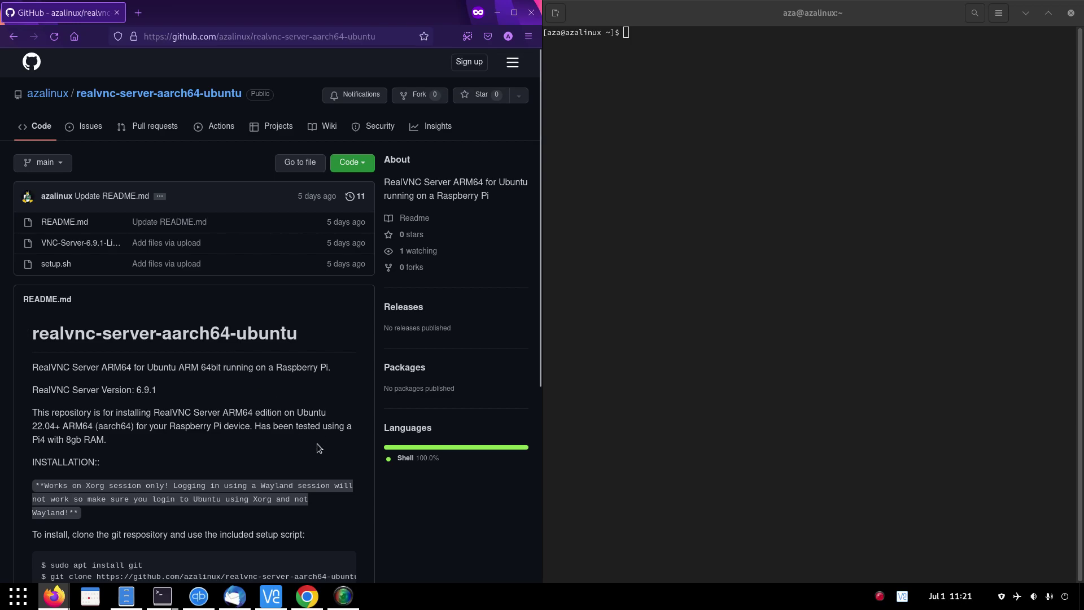
{"action": "left_click_drag", "start_coordinate": [31, 390], "coordinate": [125, 398]}
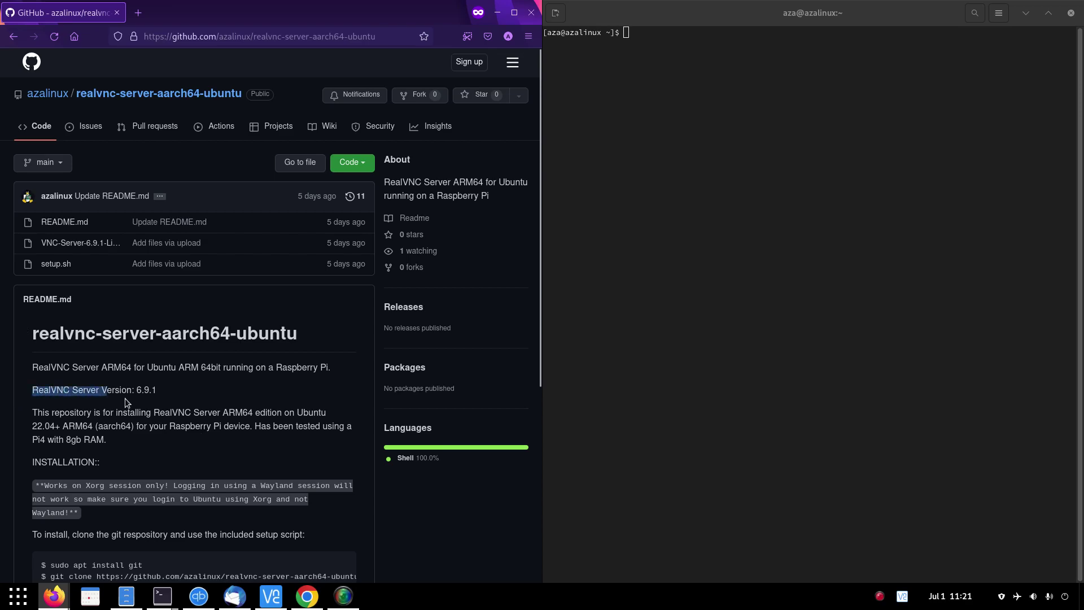
{"action": "left_click", "coordinate": [168, 395]}
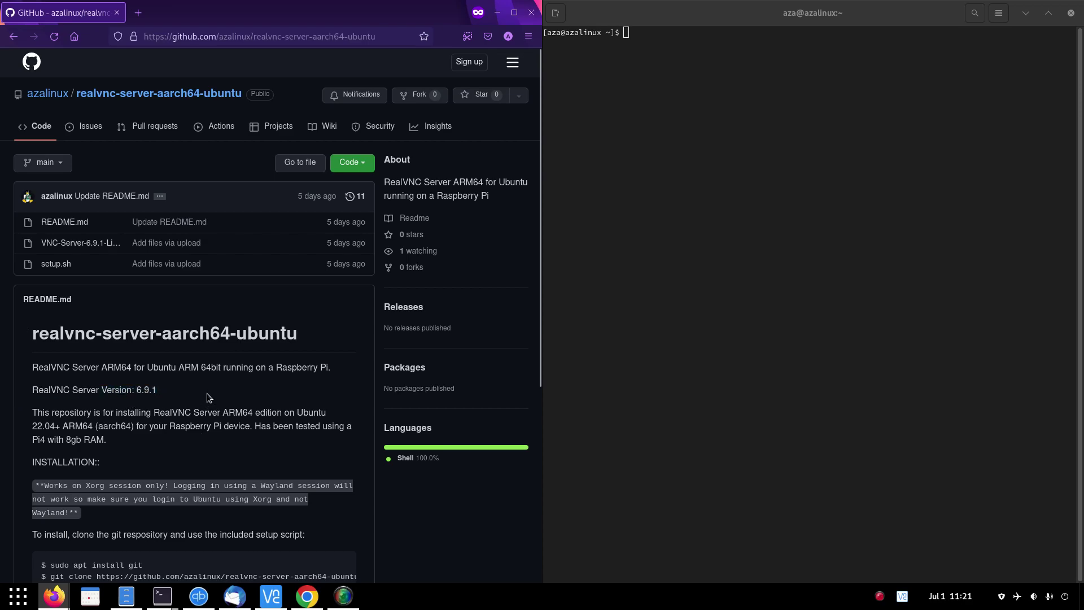
{"action": "scroll", "coordinate": [206, 393], "scroll_direction": "down", "scroll_amount": 2}
{"action": "scroll", "coordinate": [218, 386], "scroll_direction": "up", "scroll_amount": 2}
- Open setup.sh and inspect the symlink commands on lines 3–5
{"action": "left_click", "coordinate": [55, 266]}
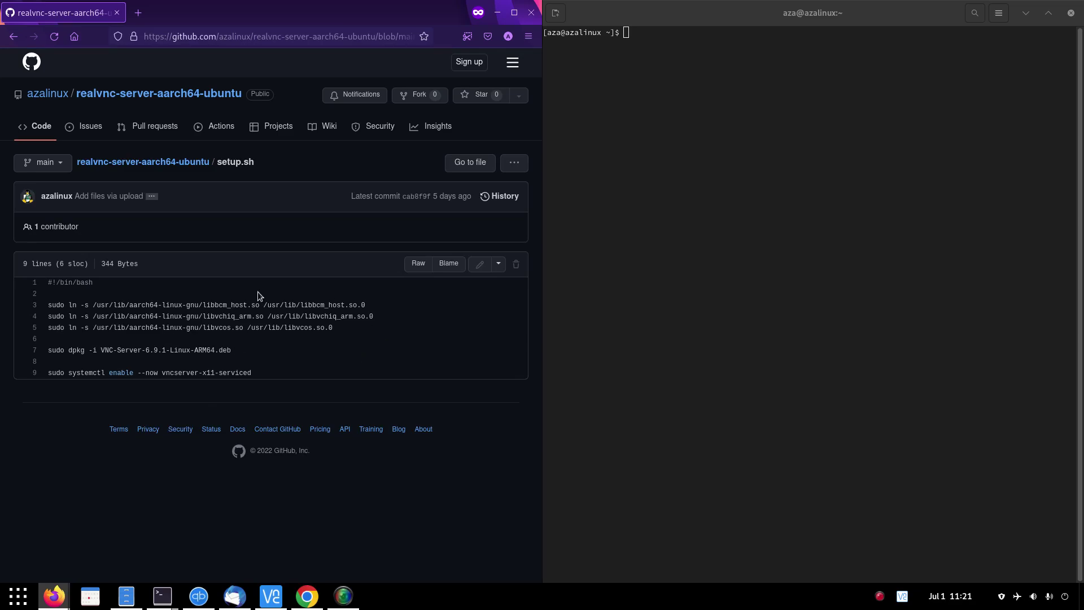
{"action": "left_click_drag", "start_coordinate": [56, 305], "coordinate": [342, 338]}
{"action": "left_click", "coordinate": [369, 338]}
{"action": "left_click_drag", "start_coordinate": [299, 295], "coordinate": [356, 339]}
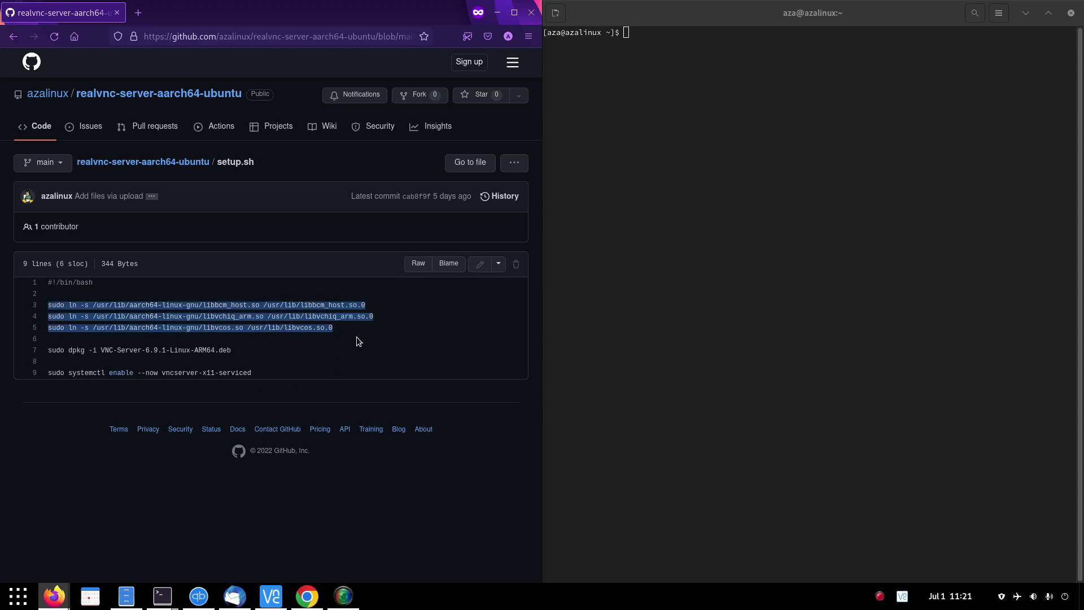
{"action": "left_click", "coordinate": [355, 335]}
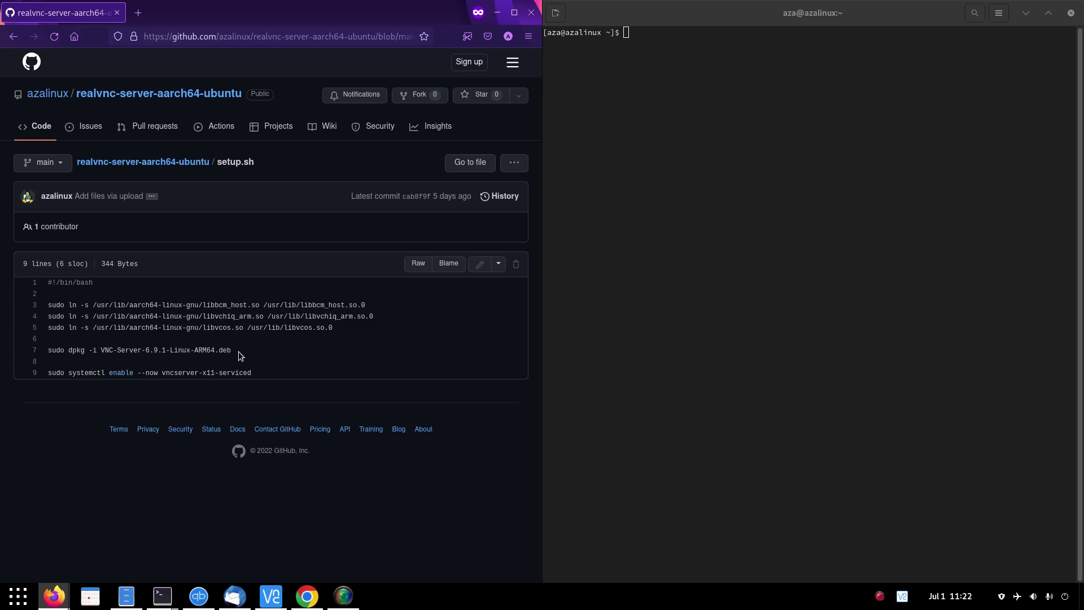
- Check the VNC-Server-6.9.1-Linux-ARM64.deb package name, then return to the repository main page
{"action": "left_click_drag", "start_coordinate": [238, 351], "coordinate": [101, 350]}
{"action": "left_click", "coordinate": [179, 348]}
{"action": "left_click", "coordinate": [172, 164]}
- SSH into the Pi at 192.168.1.114 and run neofetch, showing Ubuntu 21.10 aarch64 on a Pi 4
{"action": "left_click", "coordinate": [696, 172]}
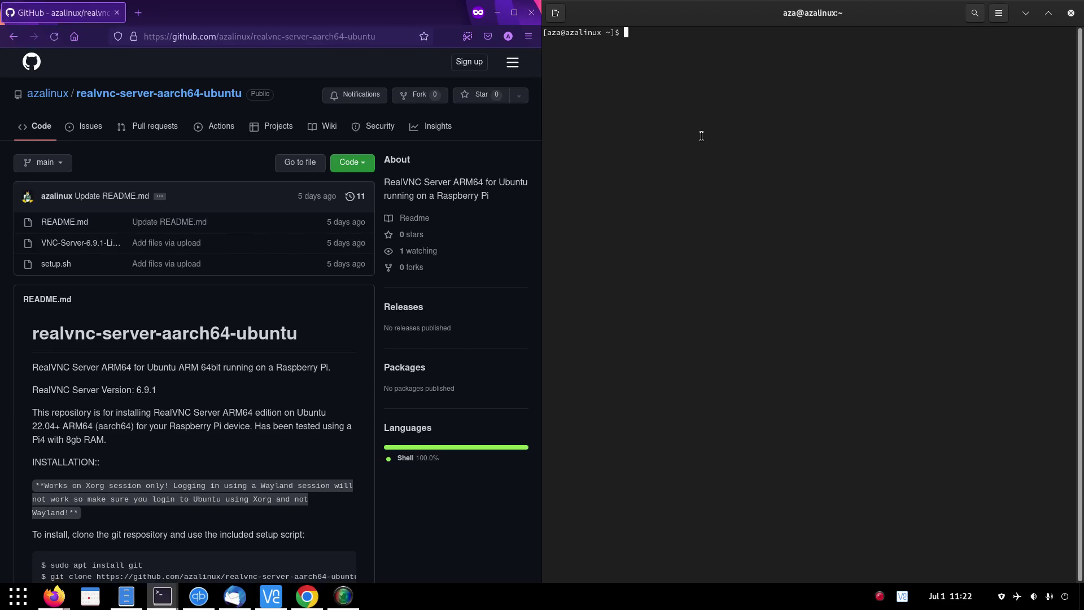
{"action": "type", "text": "ssh 192.168.1.114"}
{"action": "key", "text": "Return"}
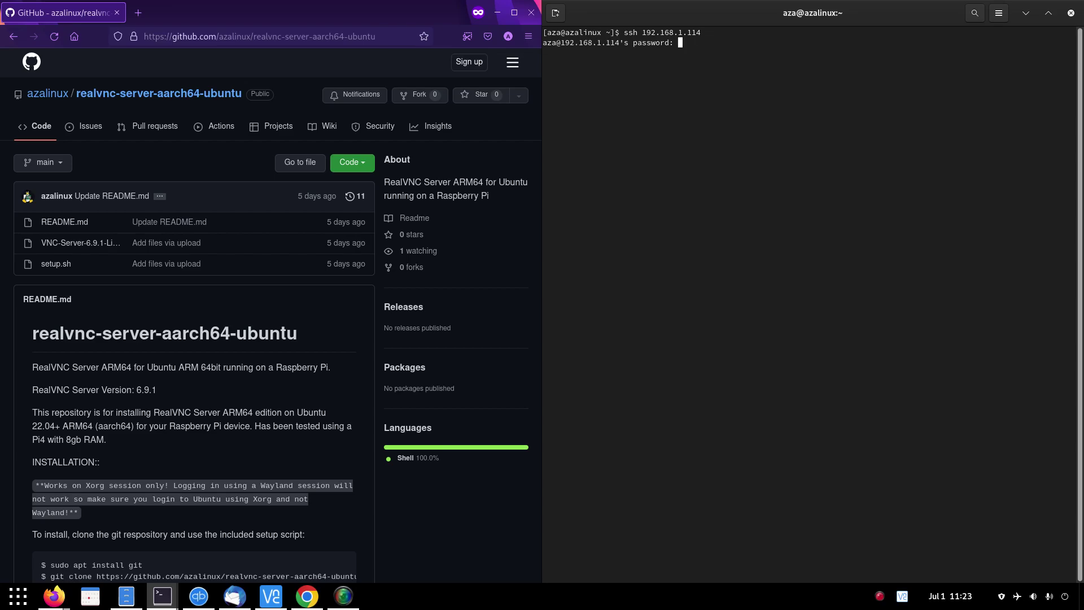
{"action": "key", "text": "Return"}
{"action": "type", "text": "neofetch"}
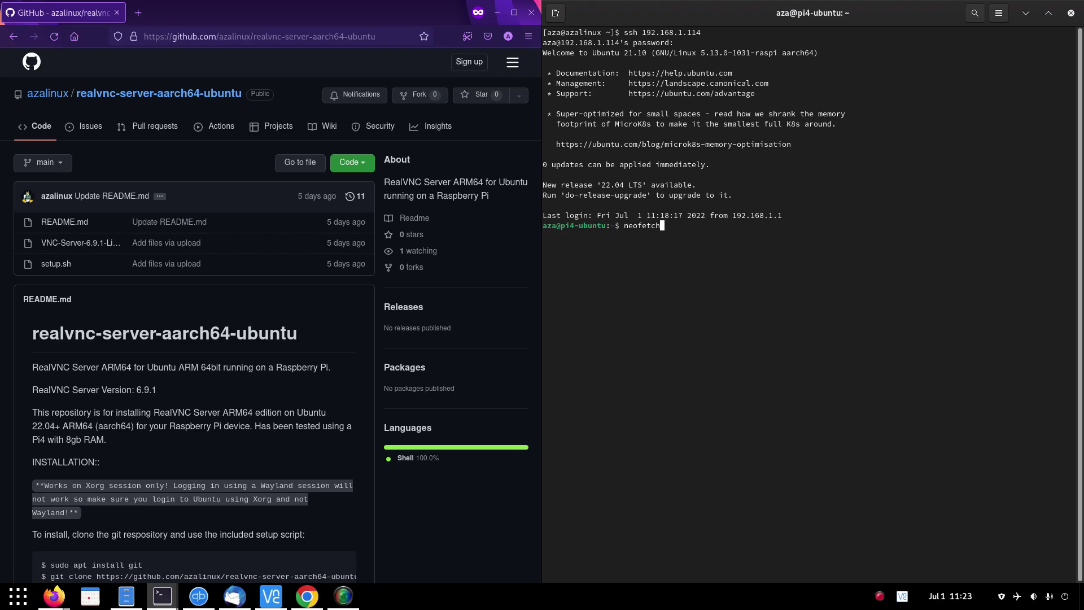
{"action": "key", "text": "Return"}
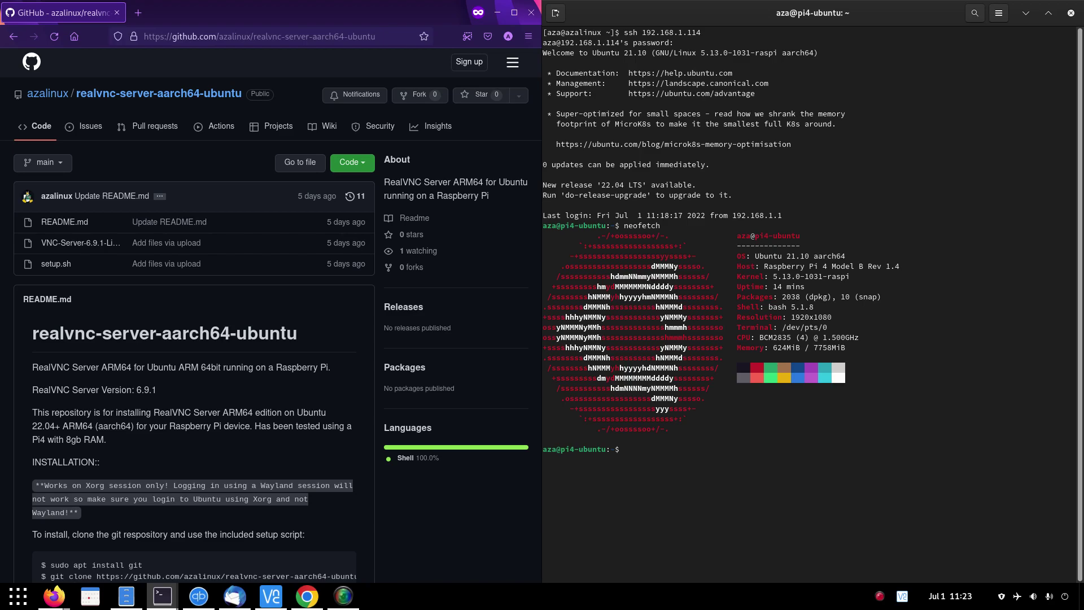
- Confirm git is missing, then install it with sudo apt install git, answering y
{"action": "type", "text": "git"}
{"action": "key", "text": "Return"}
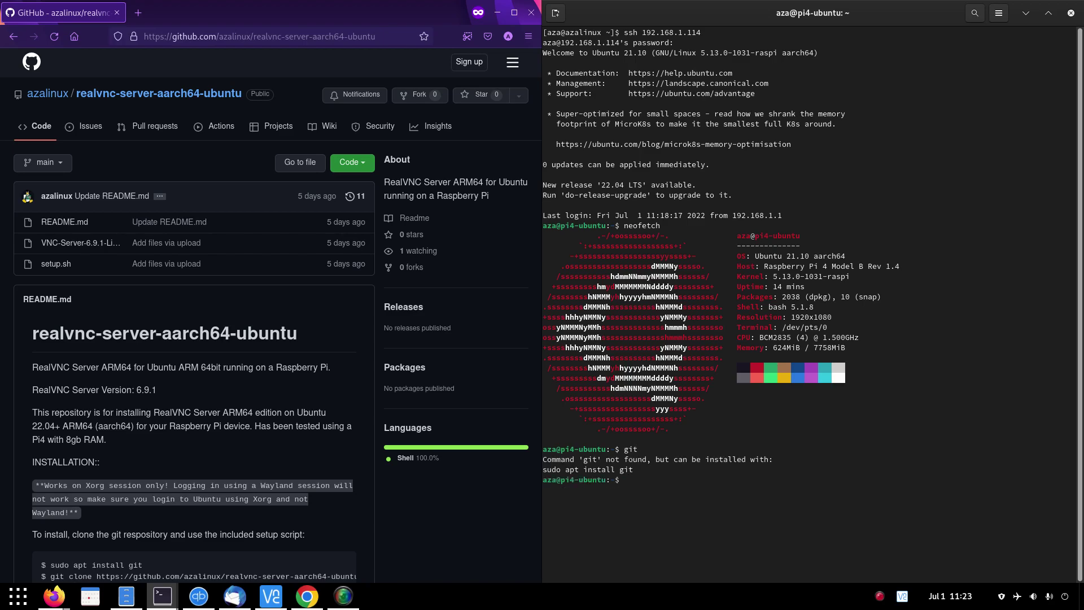
{"action": "type", "text": "sudo apt install git"}
{"action": "key", "text": "Return"}
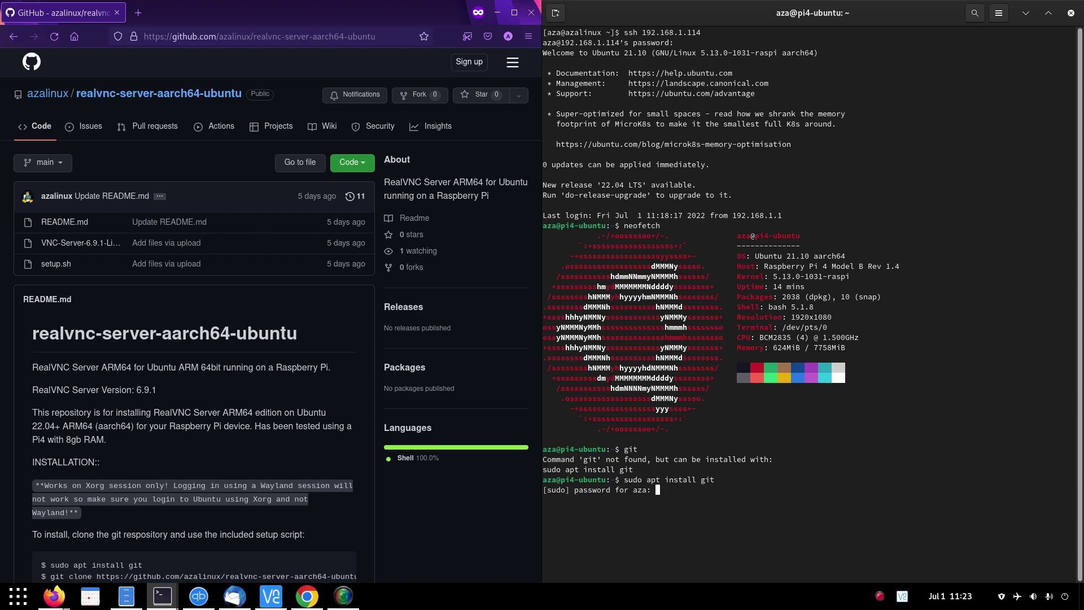
{"action": "key", "text": "Return"}
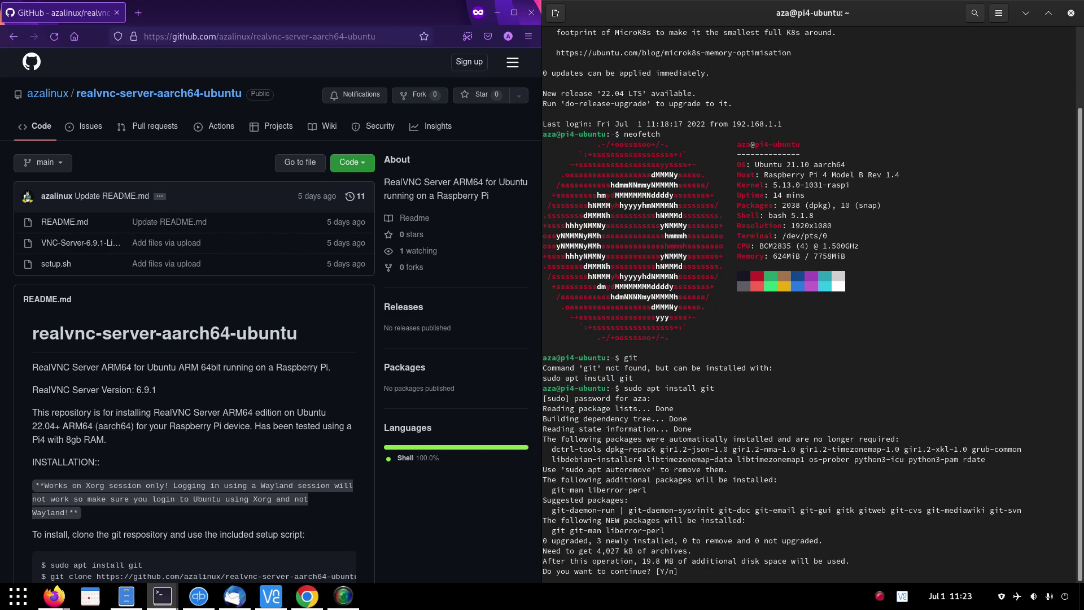
{"action": "type", "text": "y"}
{"action": "key", "text": "Return"}
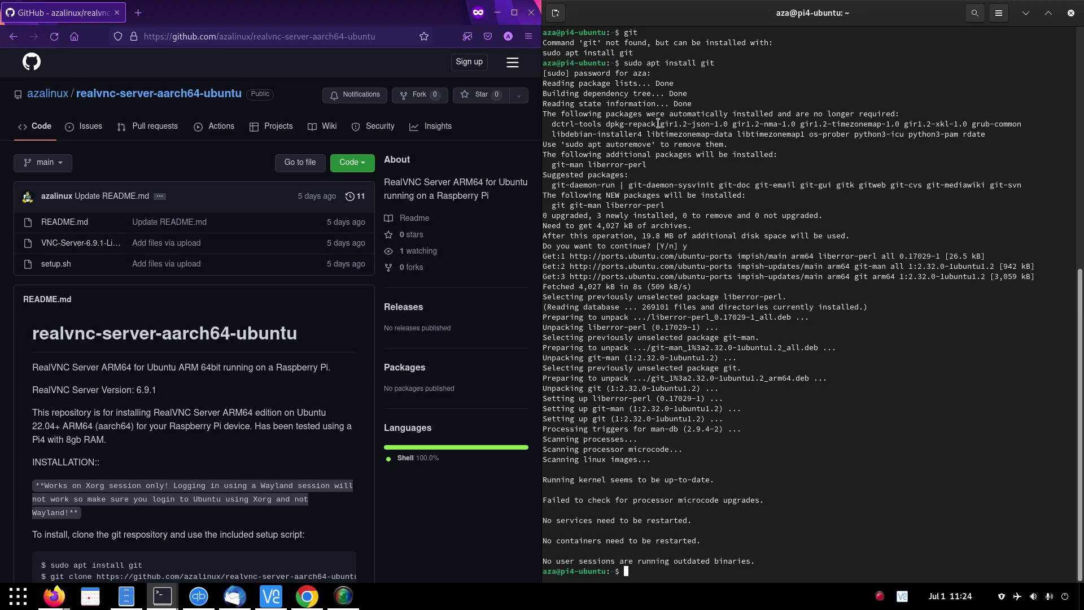
- Copy the repository link from GitHub and run git clone with it on the Pi
{"action": "right_click", "coordinate": [175, 93]}
{"action": "left_click", "coordinate": [243, 180]}
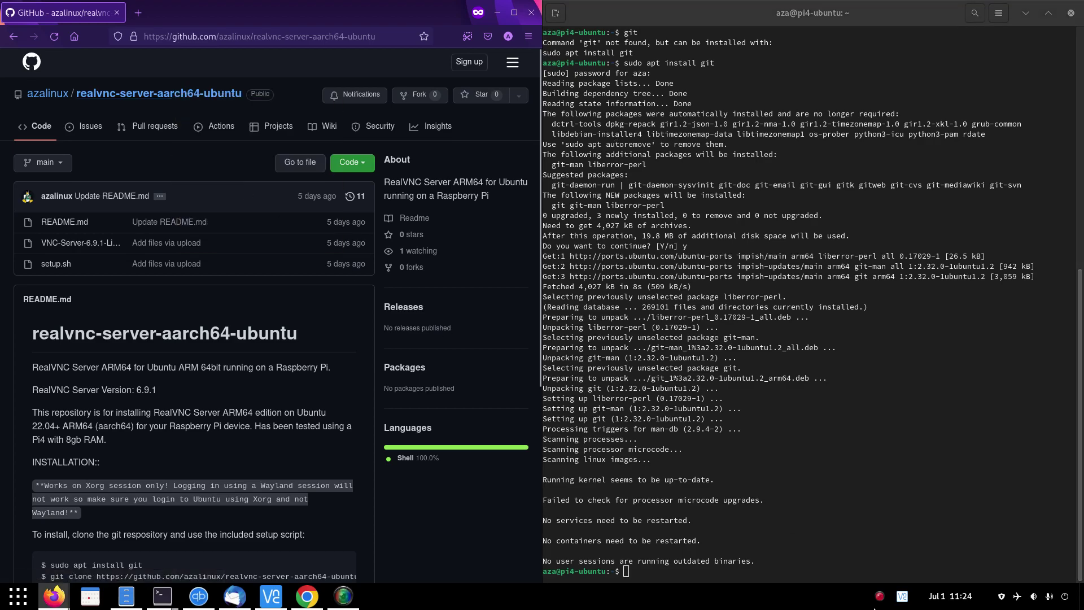
{"action": "left_click", "coordinate": [744, 534]}
{"action": "type", "text": "git clone"}
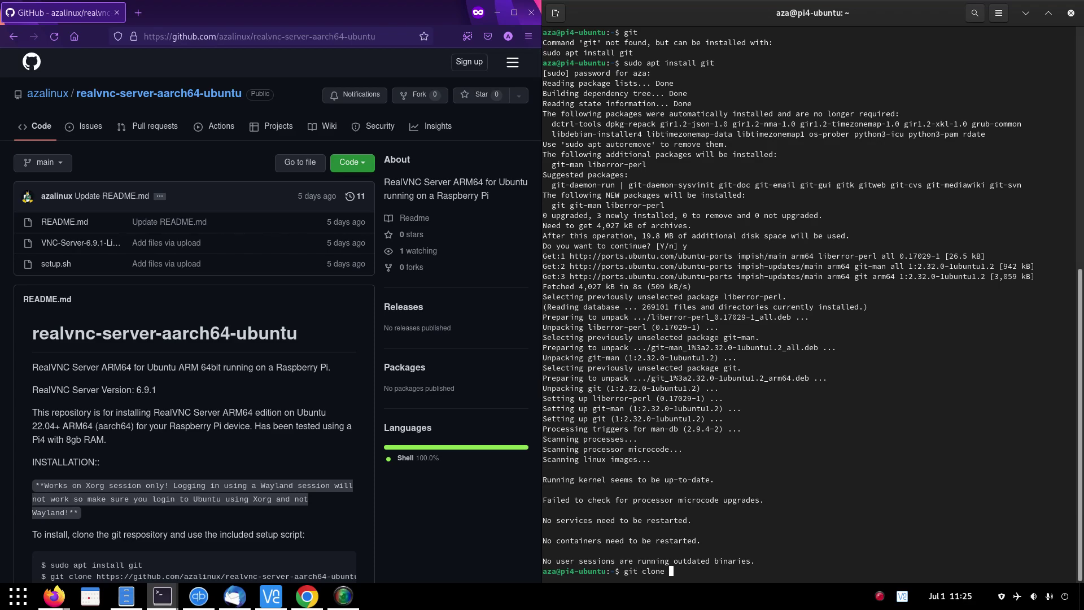
{"action": "right_click", "coordinate": [699, 567]}
{"action": "left_click", "coordinate": [728, 495]}
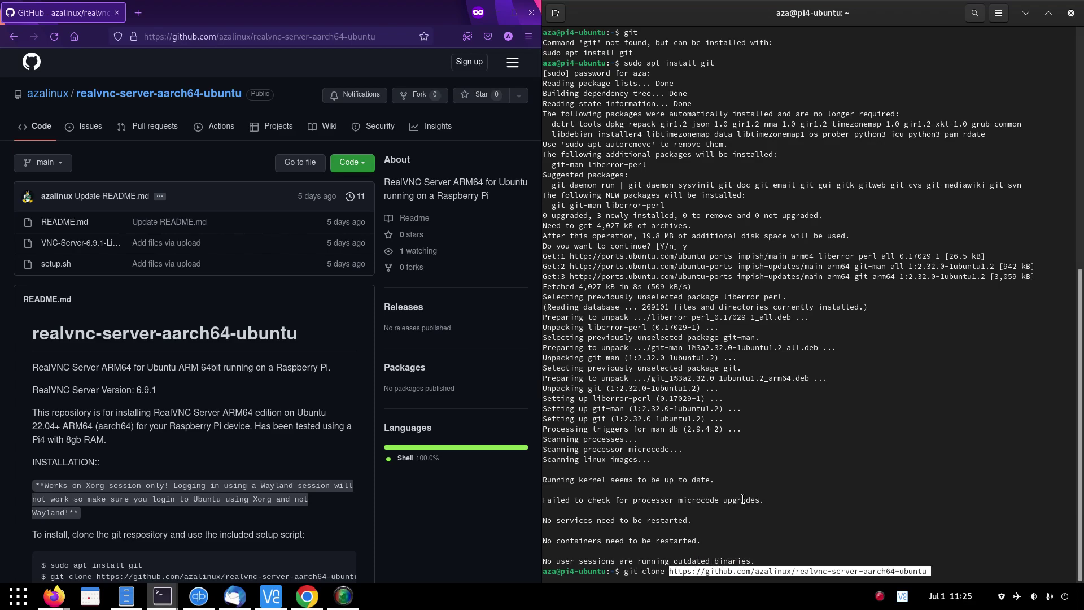
{"action": "key", "text": "Return"}
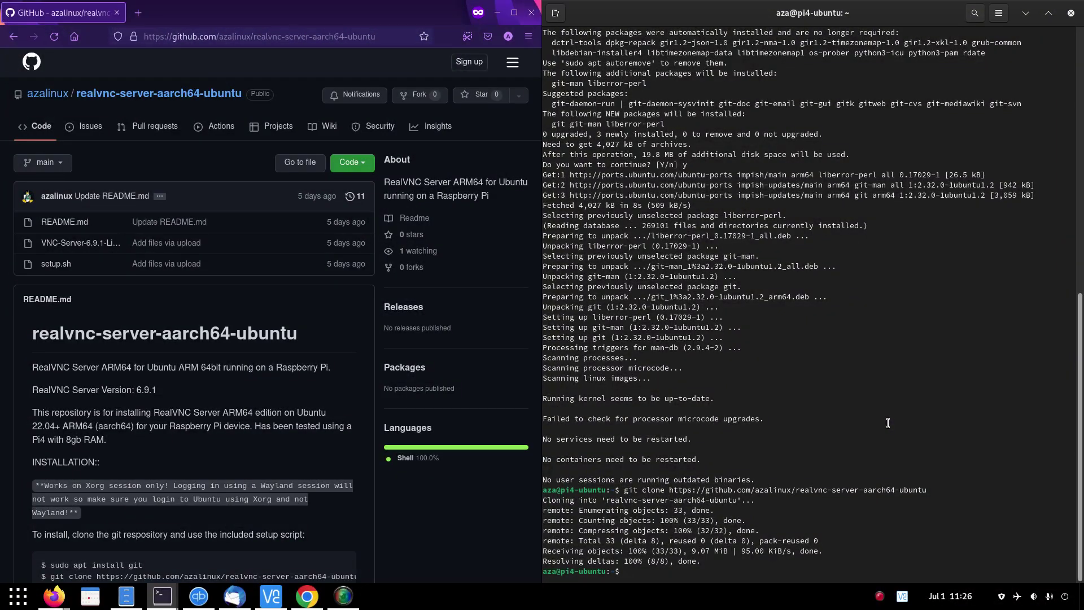
- Enter the realv* folder with cd, list its files, then scroll to the README installation steps
{"action": "type", "text": "cd realv*"}
{"action": "key", "text": "Return"}
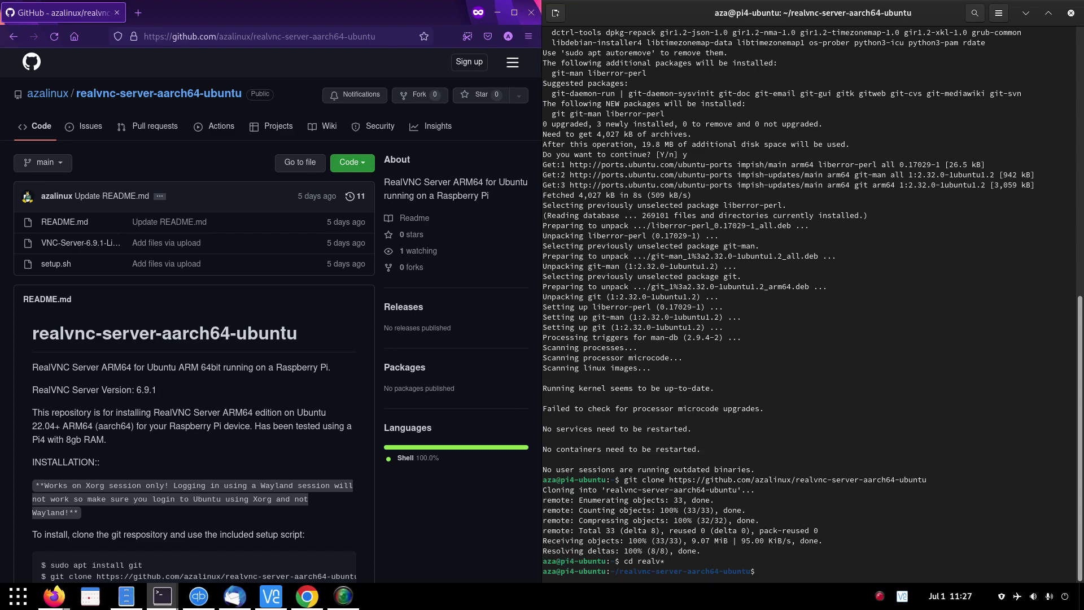
{"action": "type", "text": "ls"}
{"action": "key", "text": "Return"}
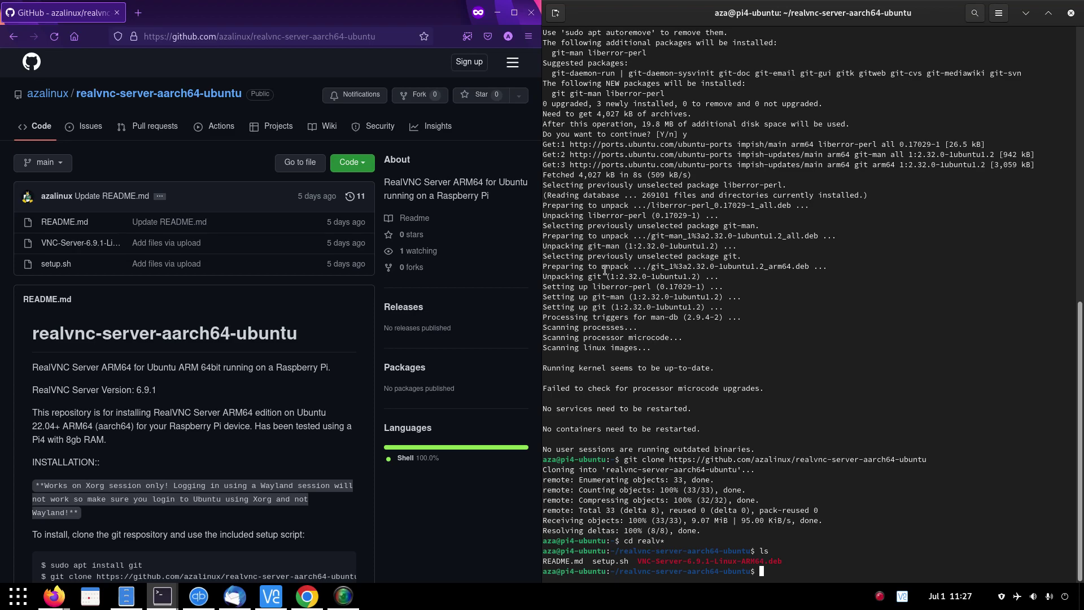
{"action": "left_click", "coordinate": [142, 390]}
{"action": "scroll", "coordinate": [142, 389], "scroll_direction": "down", "scroll_amount": 5}
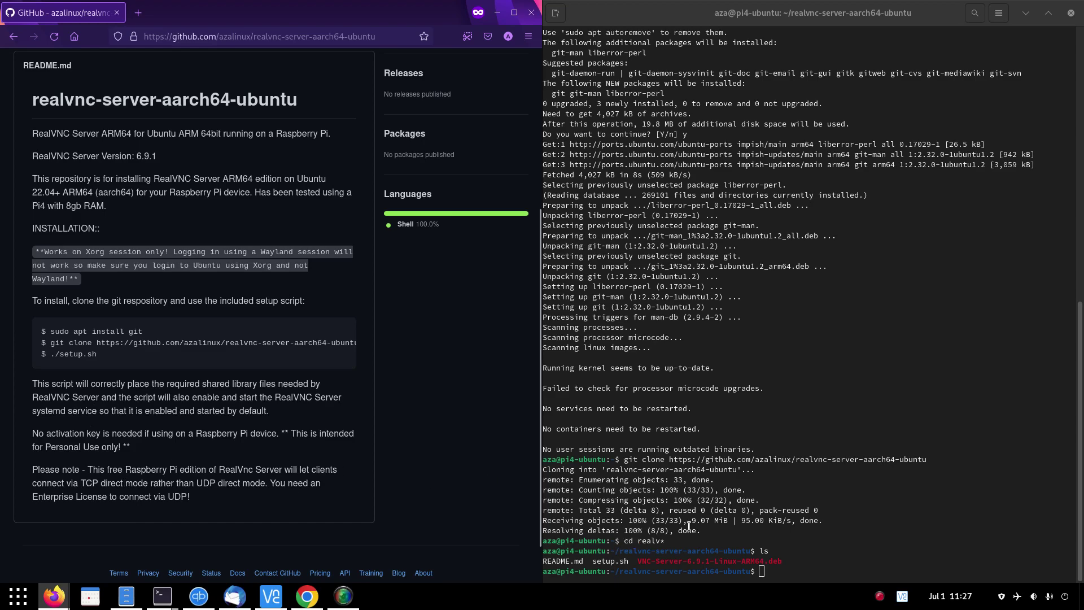
- Make setup.sh executable with chmod 777 and rerun ./setup.sh to install RealVNC Server 6.9.1
{"action": "left_click", "coordinate": [716, 508]}
{"action": "type", "text": "./"}
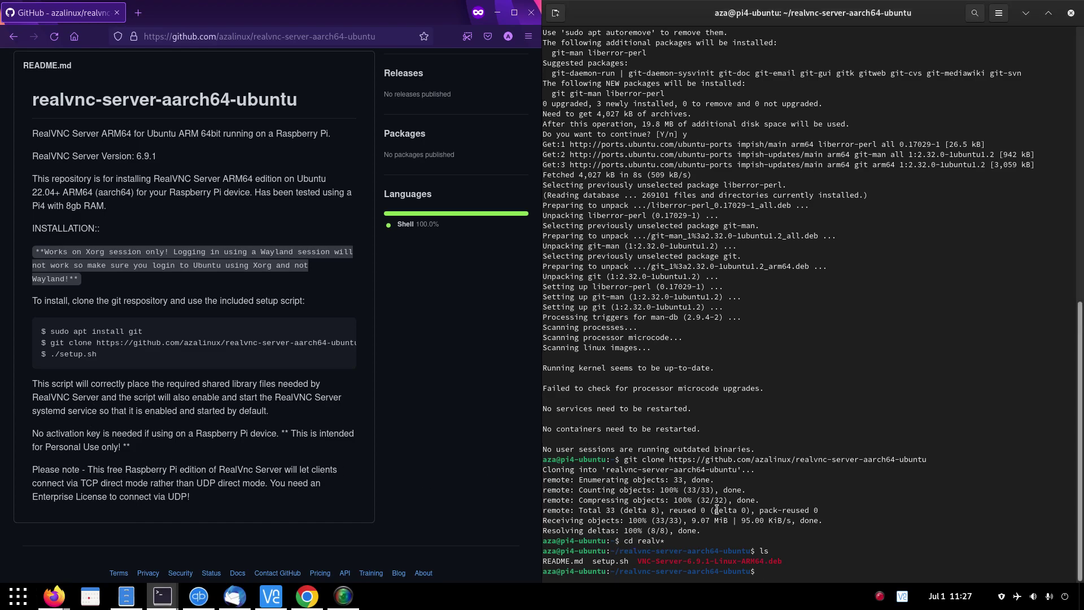
{"action": "type", "text": "setup.sh"}
{"action": "key", "text": "Return"}
{"action": "type", "text": "c"}
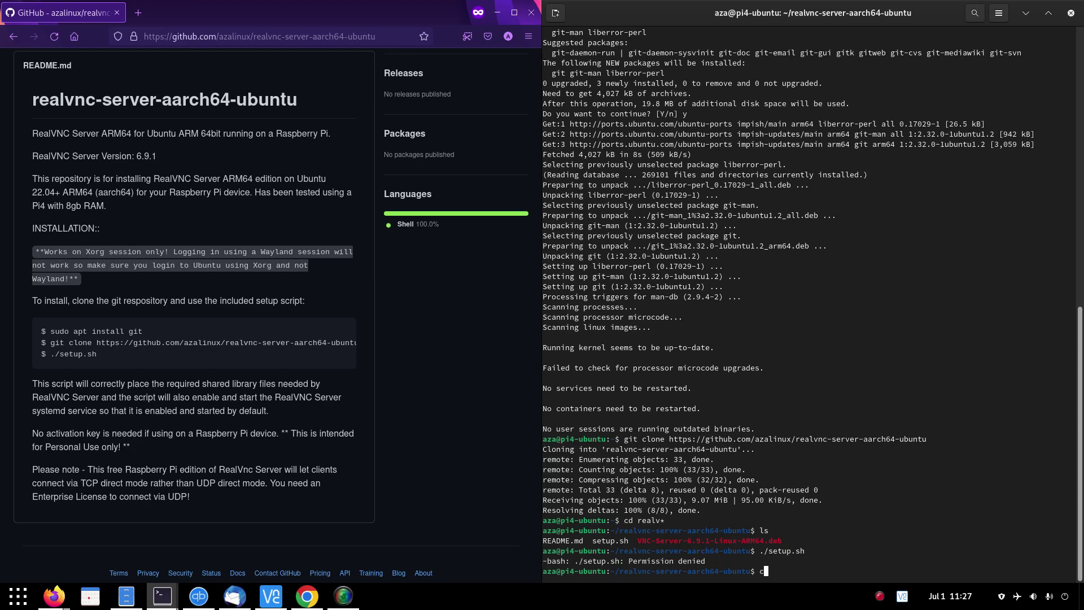
{"action": "type", "text": "hmod 777 setup.sh"}
{"action": "key", "text": "Return"}
{"action": "key", "text": "Up"}
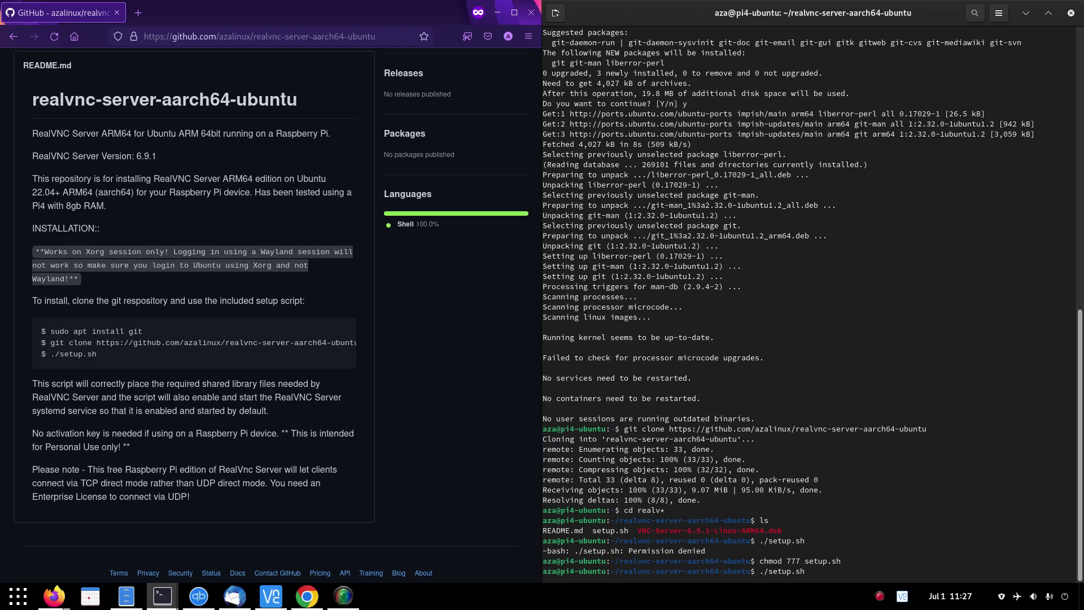
{"action": "key", "text": "Return"}
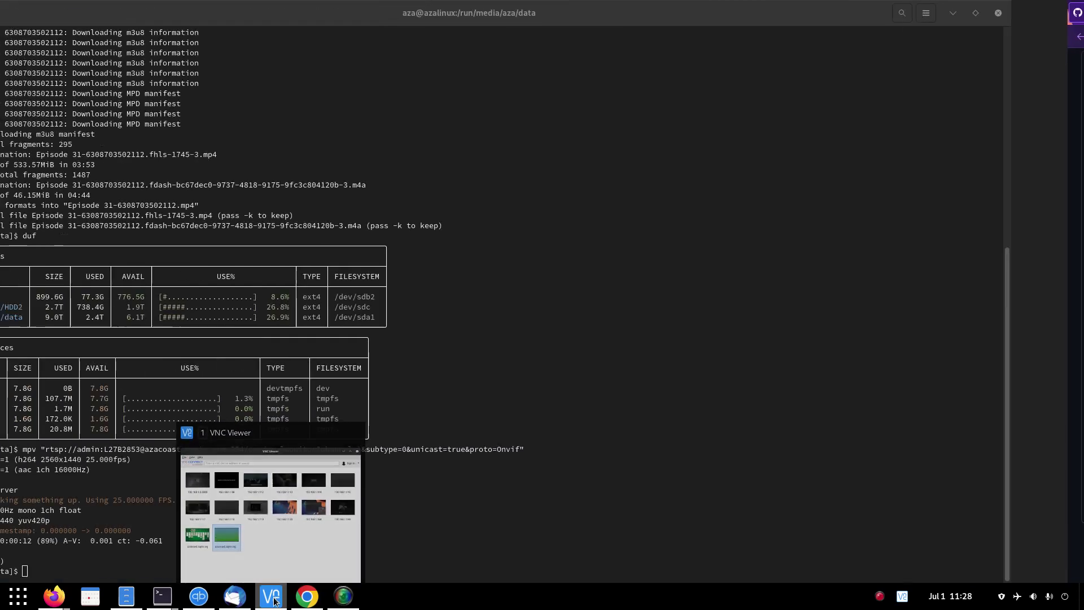
- Connect VNC Viewer to 192.168.1.114, accept the identity check and enter the password
{"action": "left_click", "coordinate": [297, 563]}
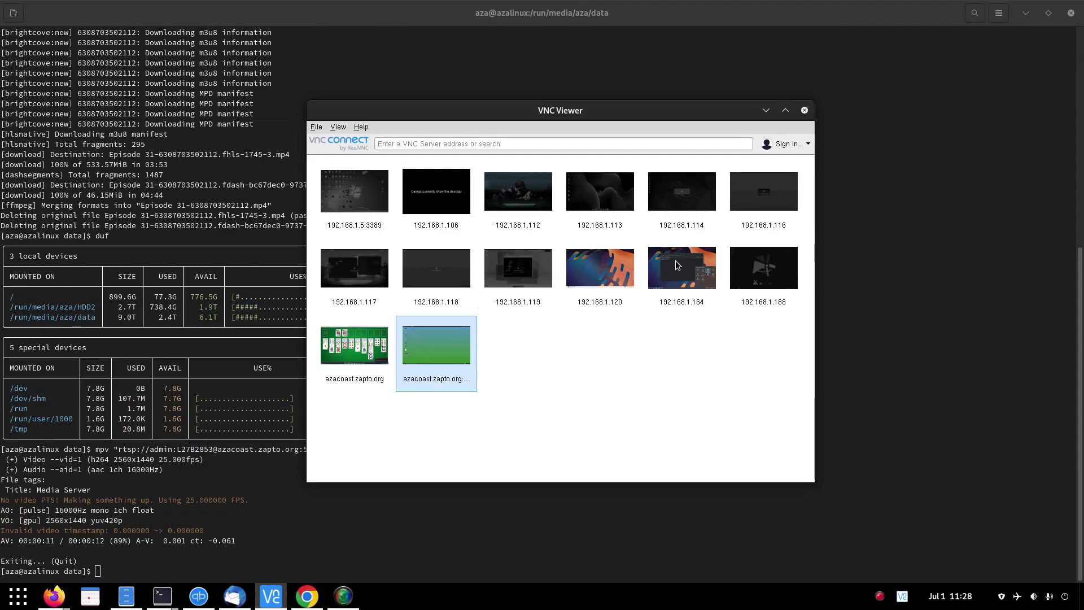
{"action": "double_click", "coordinate": [695, 191]}
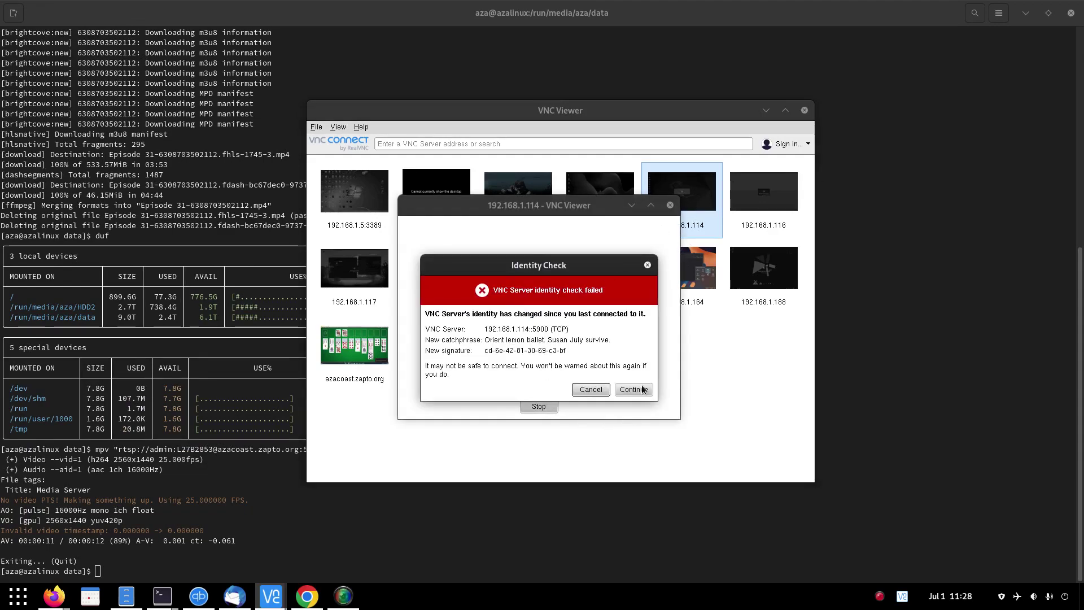
{"action": "left_click", "coordinate": [633, 389]}
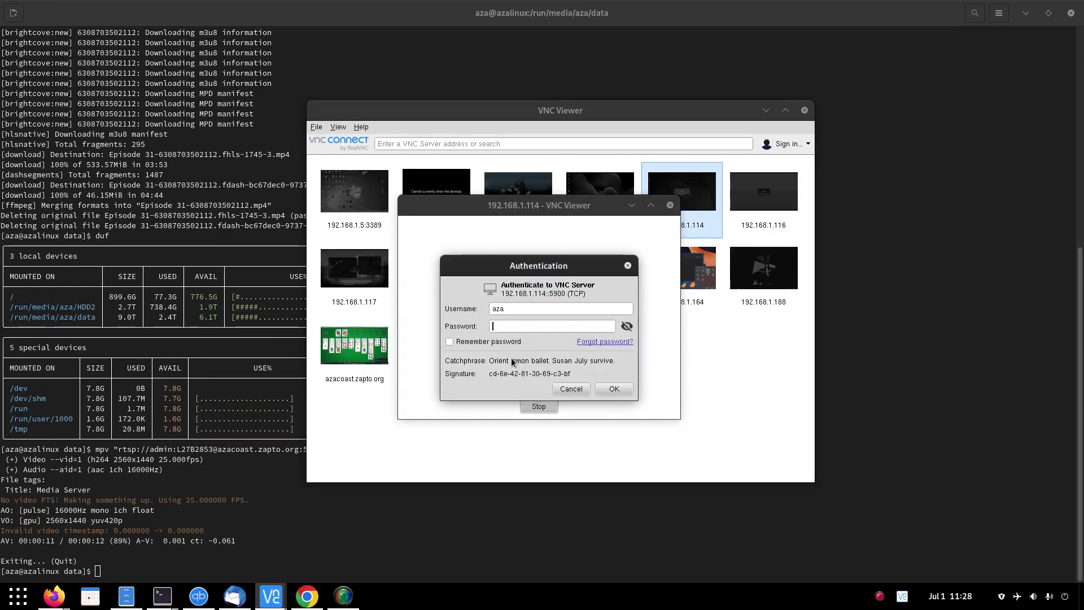
{"action": "type", "text": "*****"}
{"action": "key", "text": "Return"}
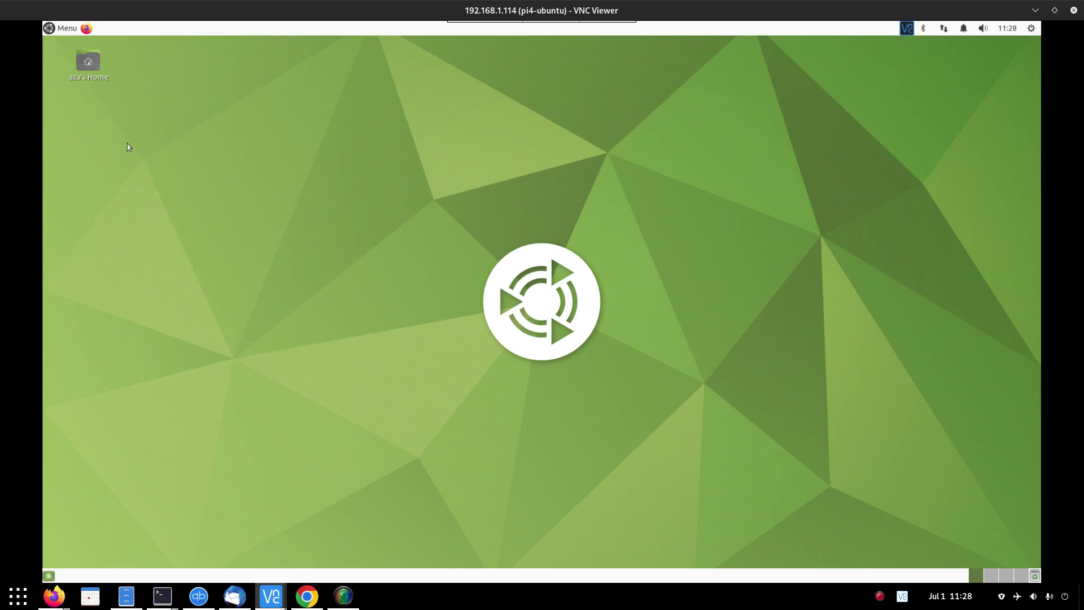
- Launch MATE Terminal from the remote desktop's System Tools menu and run neofetch
{"action": "left_click", "coordinate": [67, 29]}
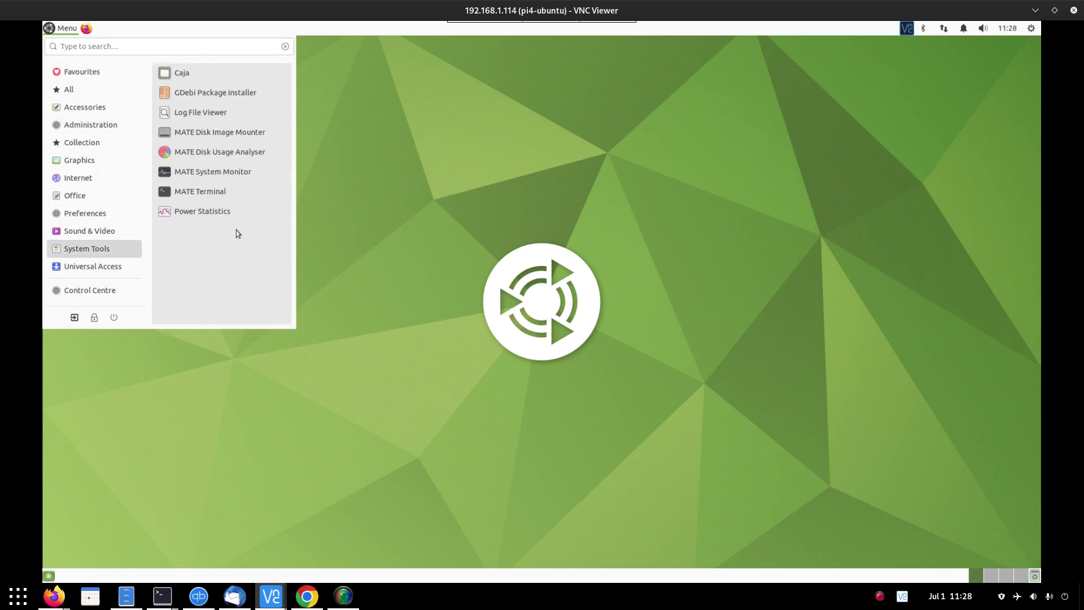
{"action": "left_click", "coordinate": [213, 193]}
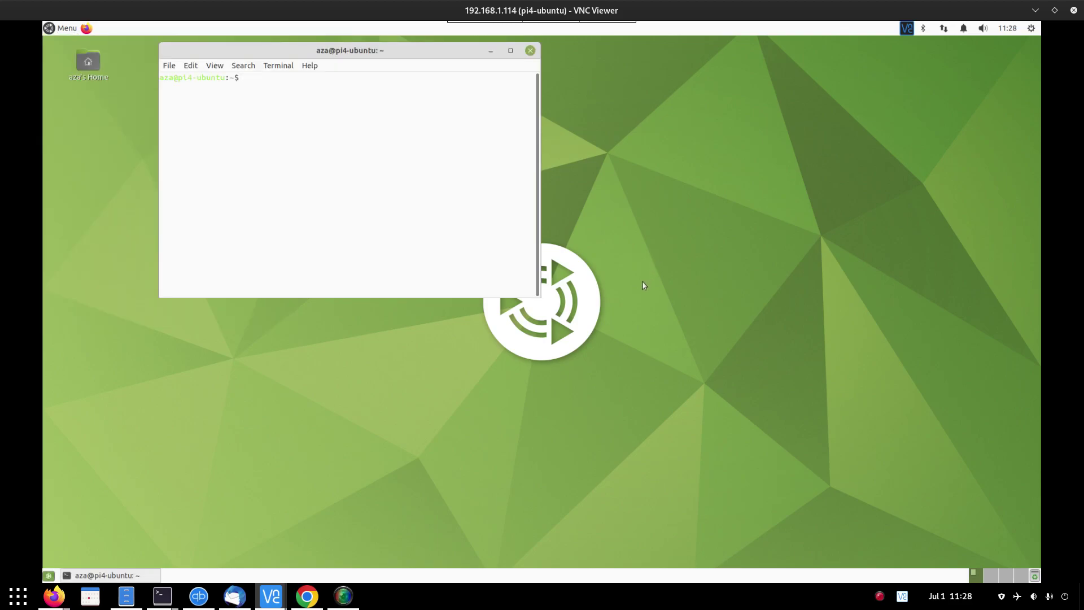
{"action": "type", "text": "neofetch"}
{"action": "key", "text": "Return"}
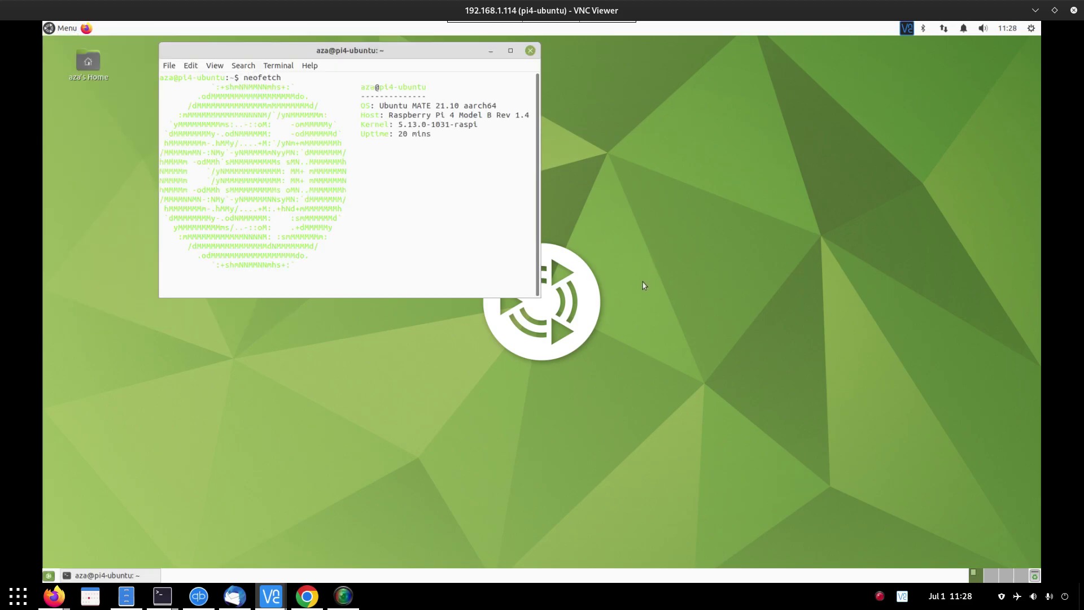